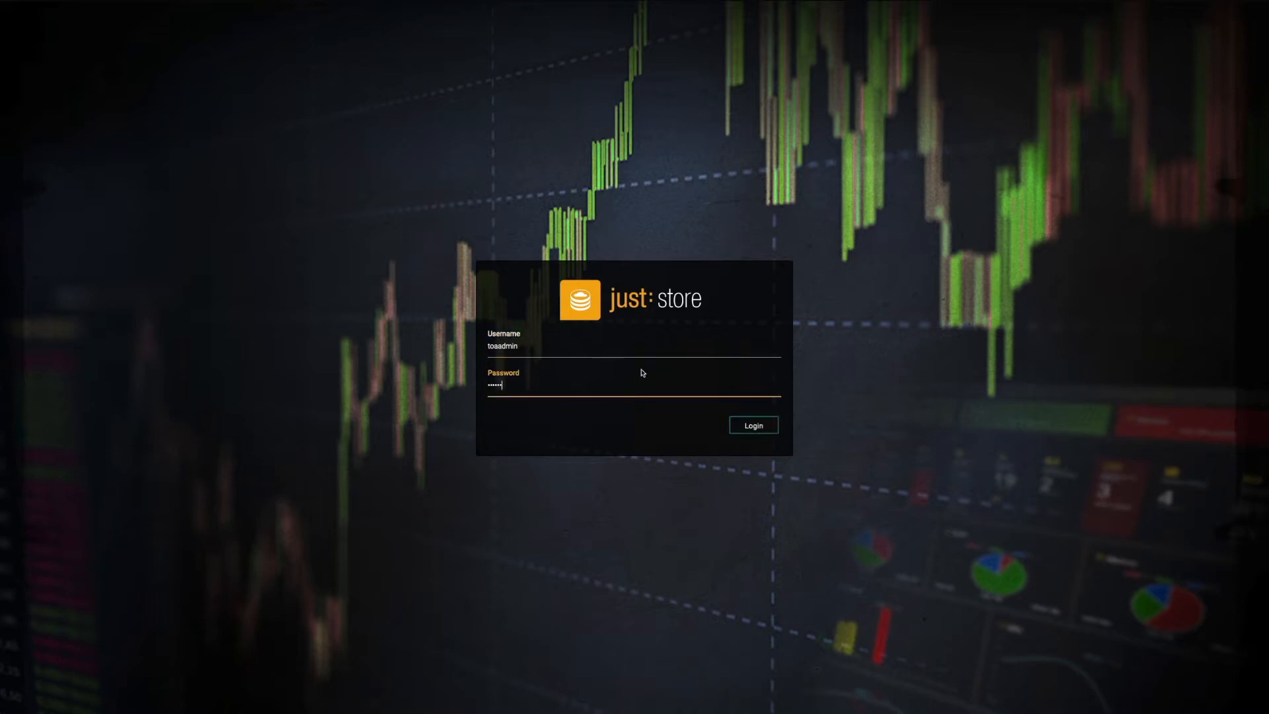
# Log in with the entered credentials and open the network's bandwidth limitation settings
pyautogui.click(760, 427)
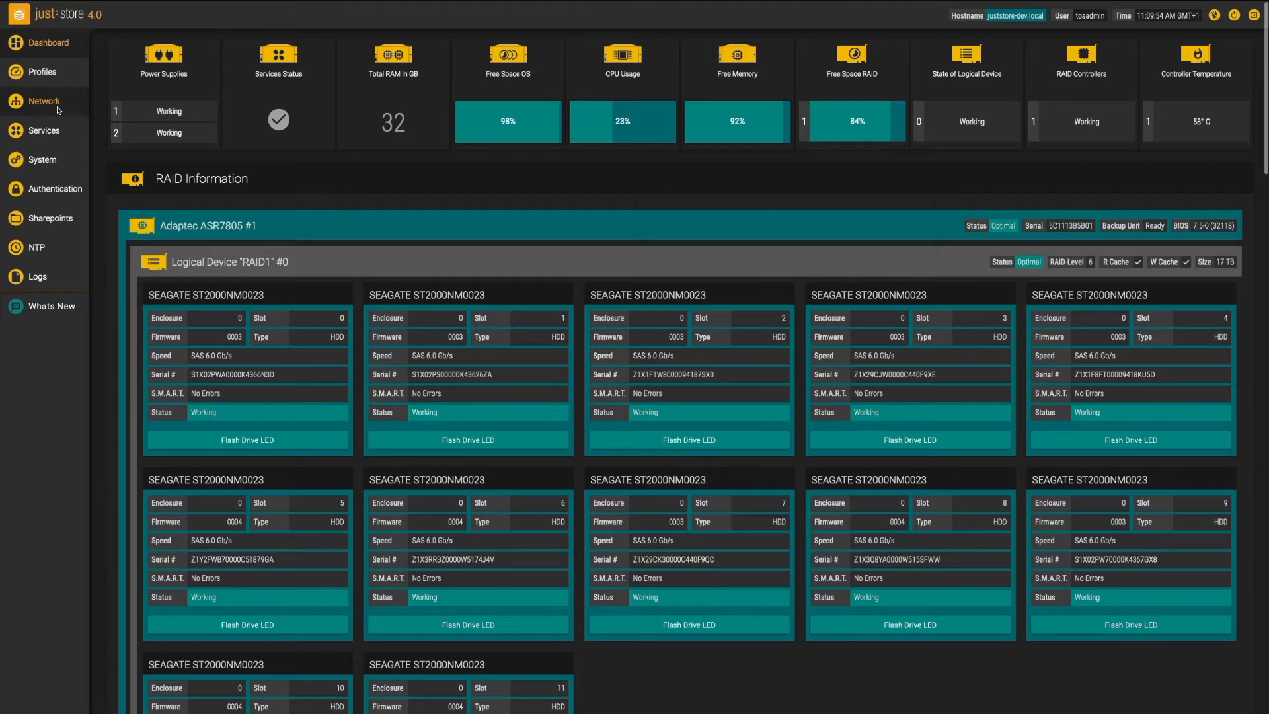
pyautogui.click(58, 110)
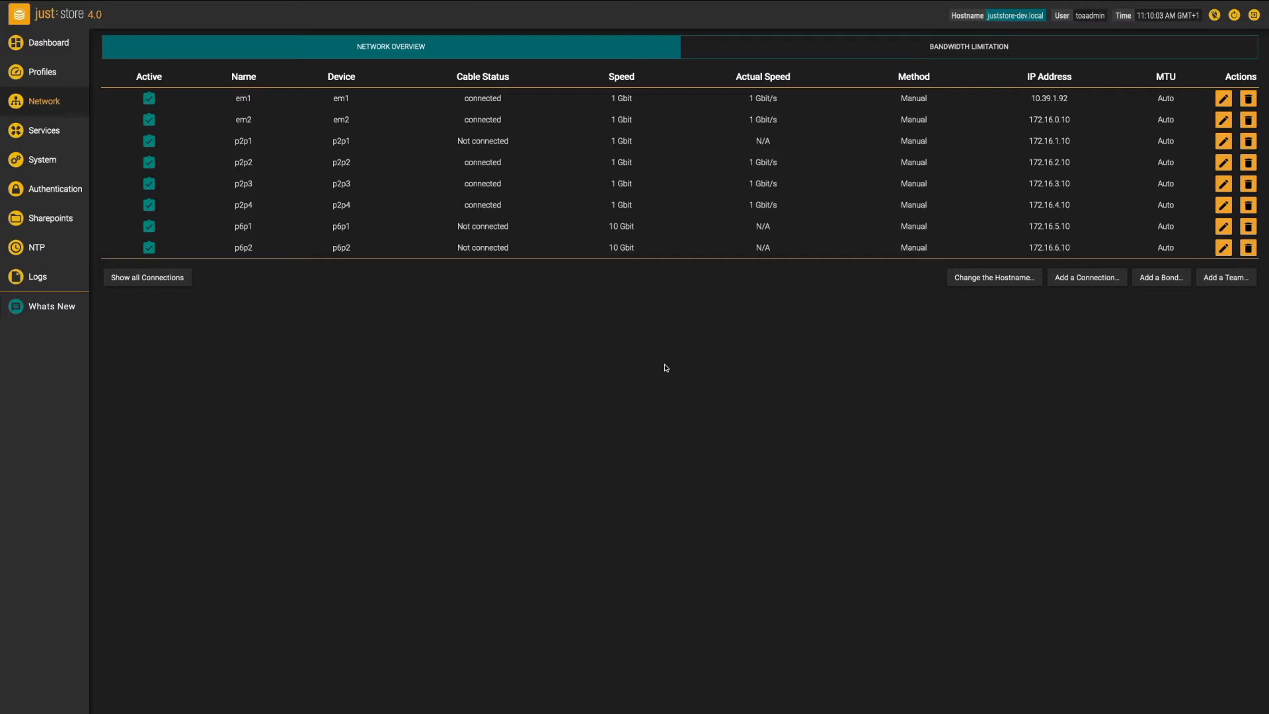
pyautogui.click(918, 47)
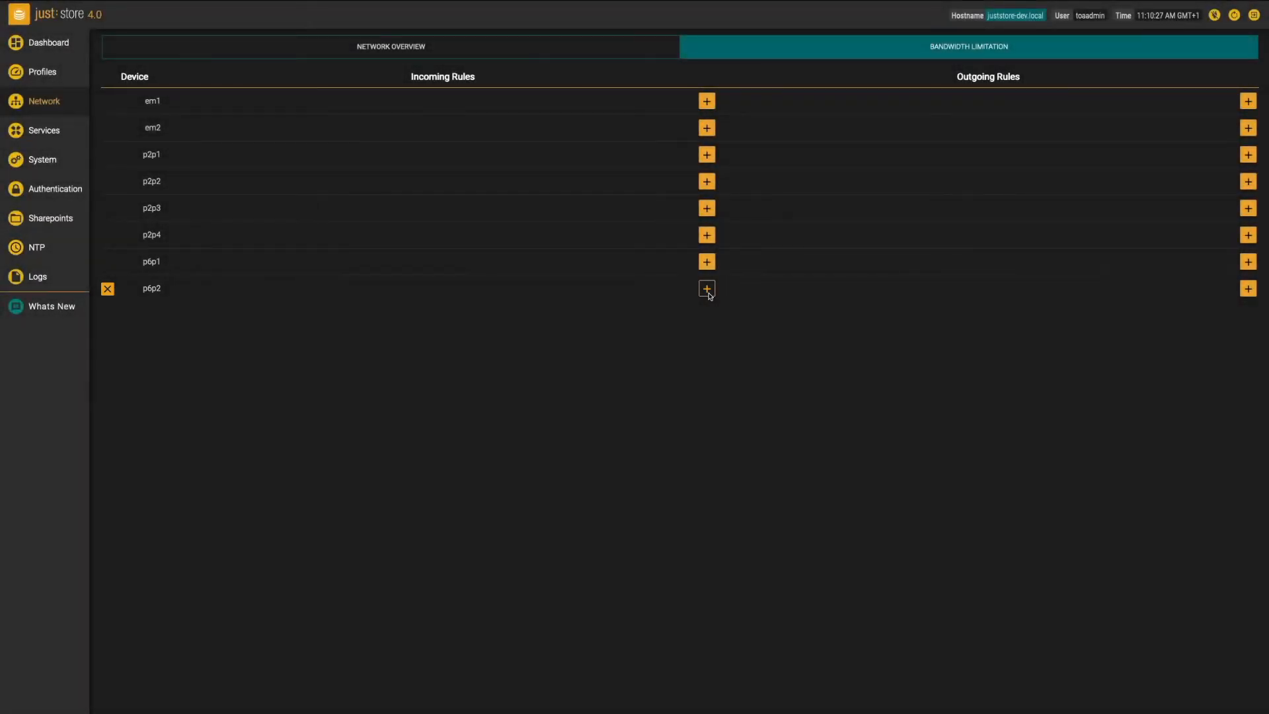
# Start a bandwidth limitation rule for p6p2 covering both incoming and outgoing traffic, with source network 172.16.6.19
pyautogui.click(707, 289)
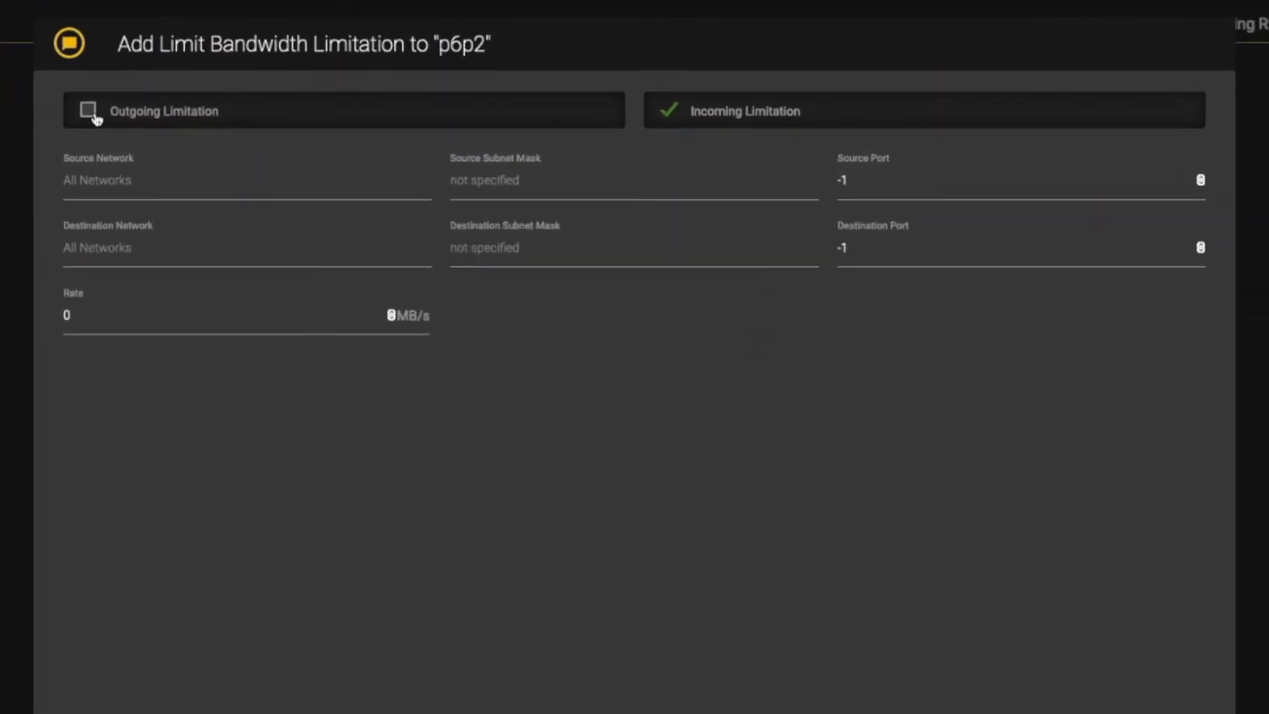
pyautogui.click(89, 111)
pyautogui.click(177, 198)
pyautogui.write('172.')
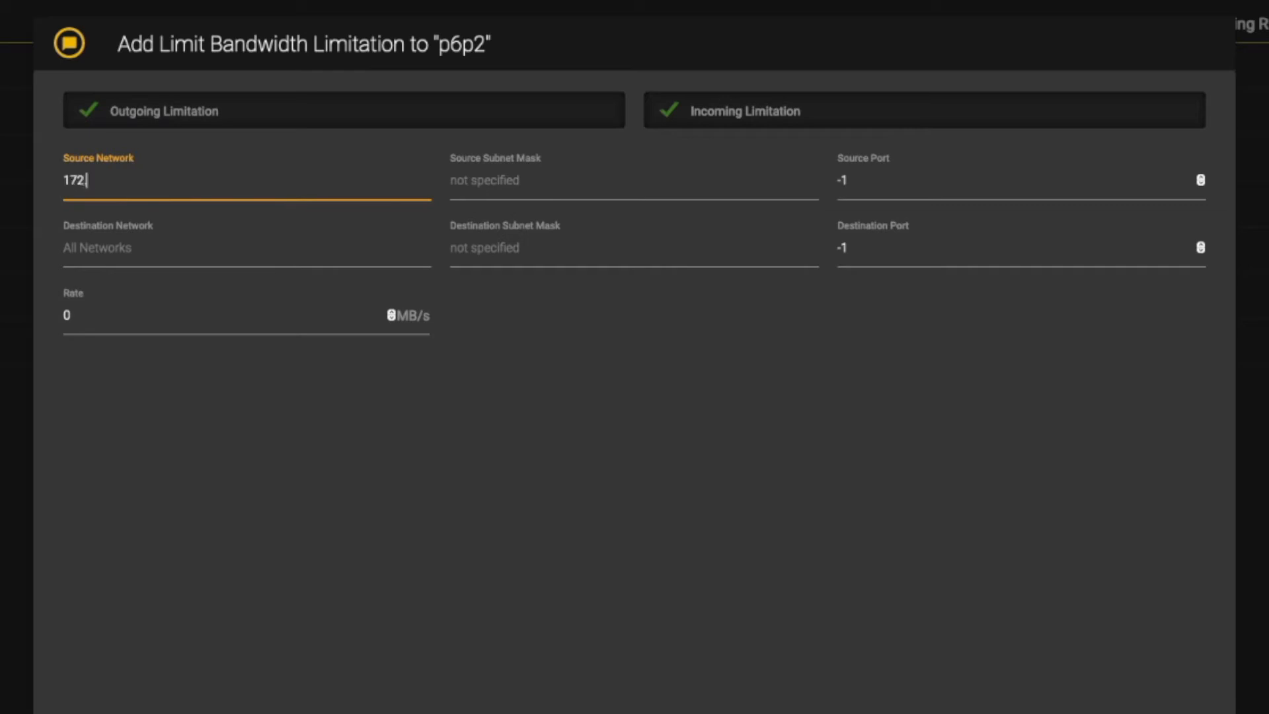
pyautogui.write('16.6.1')
pyautogui.press('BackSpace')
pyautogui.write('19')
# Set the rule's destination network to 172.16.6.19
pyautogui.click(176, 249)
pyautogui.write('172.16.6')
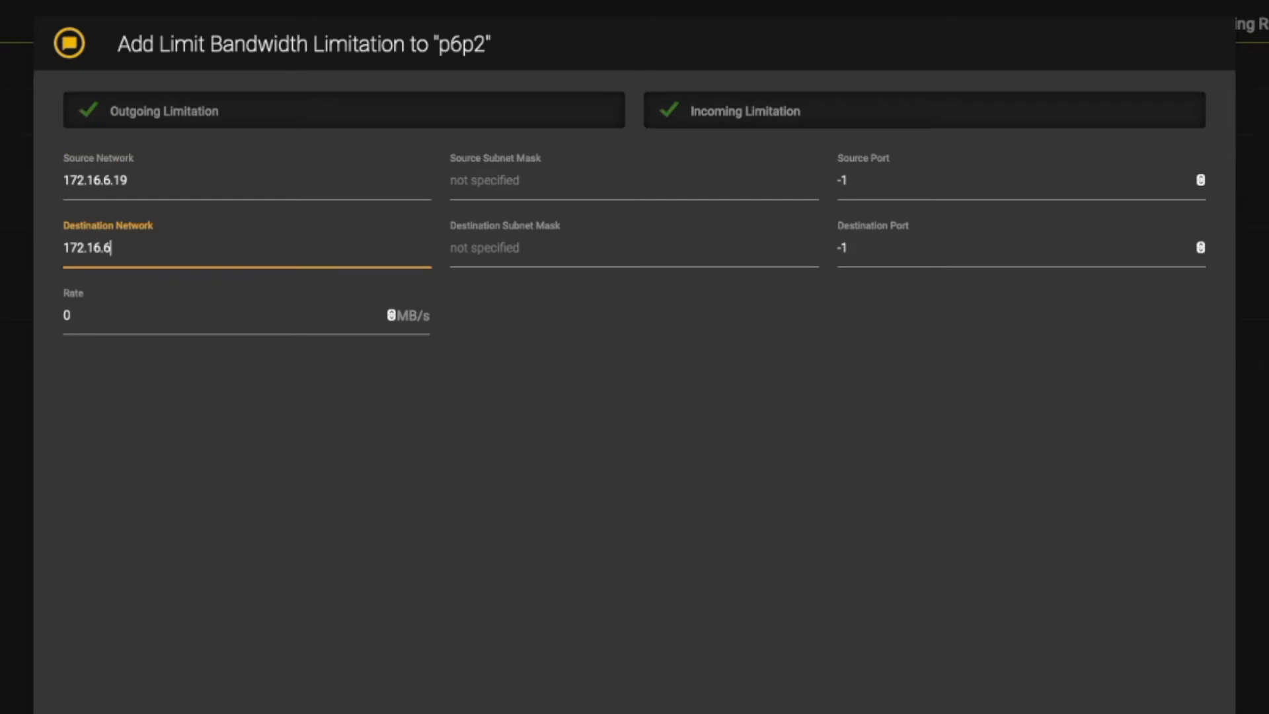
pyautogui.write('19')
pyautogui.press('Left')
pyautogui.press('Left')
pyautogui.write('.')
# Set the rate for the 172.16.6.19 rule to 25 MB/s and add the limitation
pyautogui.press('Tab')
pyautogui.press('Tab')
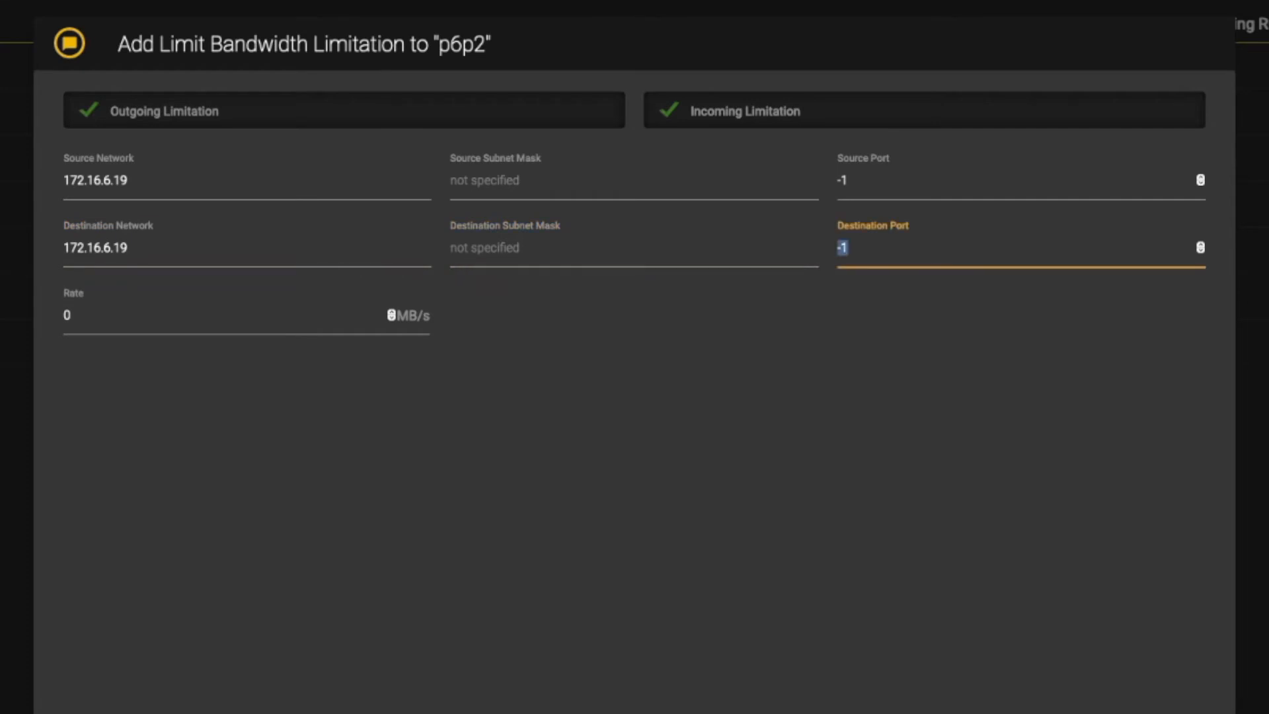
pyautogui.press('Tab')
pyautogui.write('25')
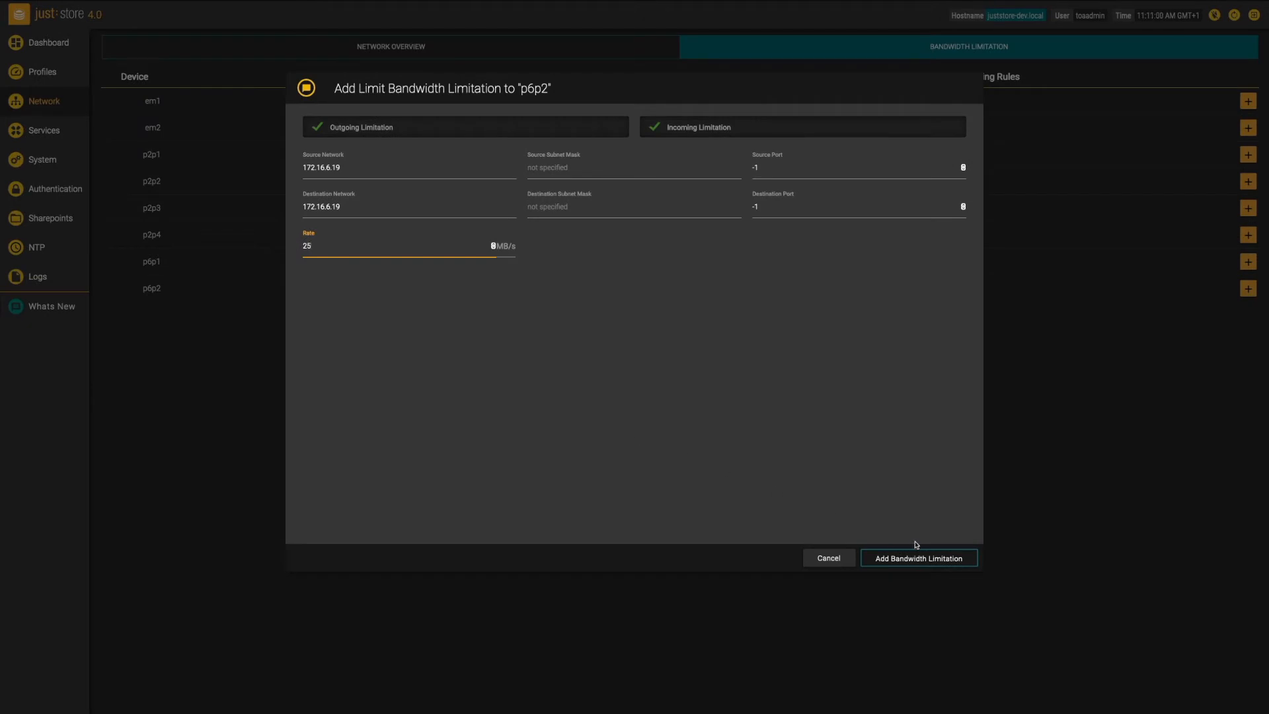
pyautogui.click(905, 559)
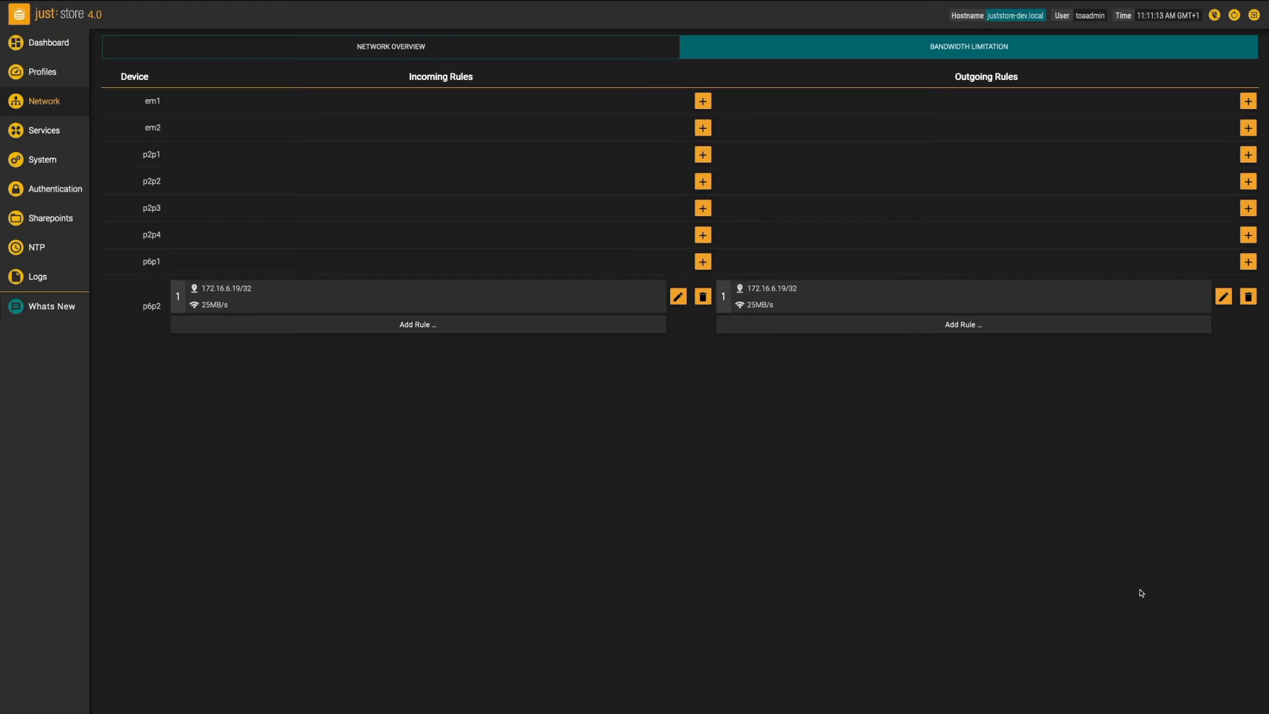
# Start a second p6p2 rule for incoming and outgoing traffic, with source and destination network 172.16.6.20
pyautogui.click(577, 327)
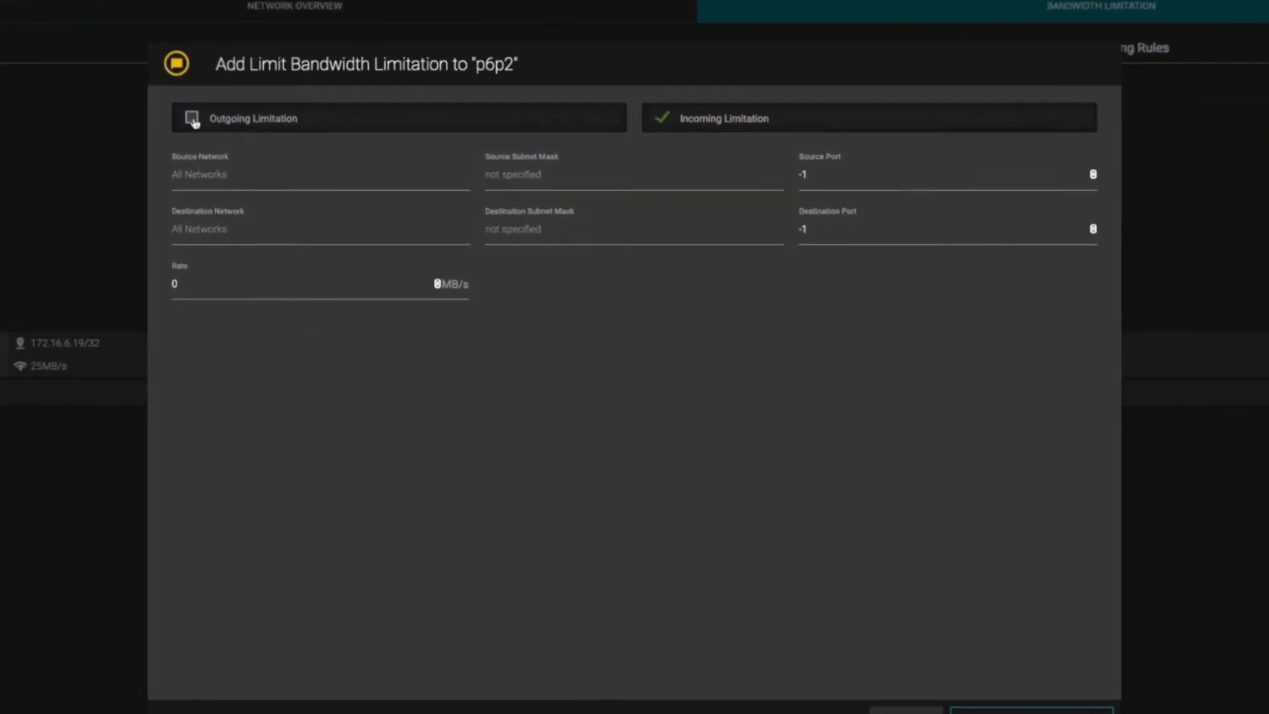
pyautogui.click(193, 121)
pyautogui.click(198, 169)
pyautogui.write('172.16.6.20')
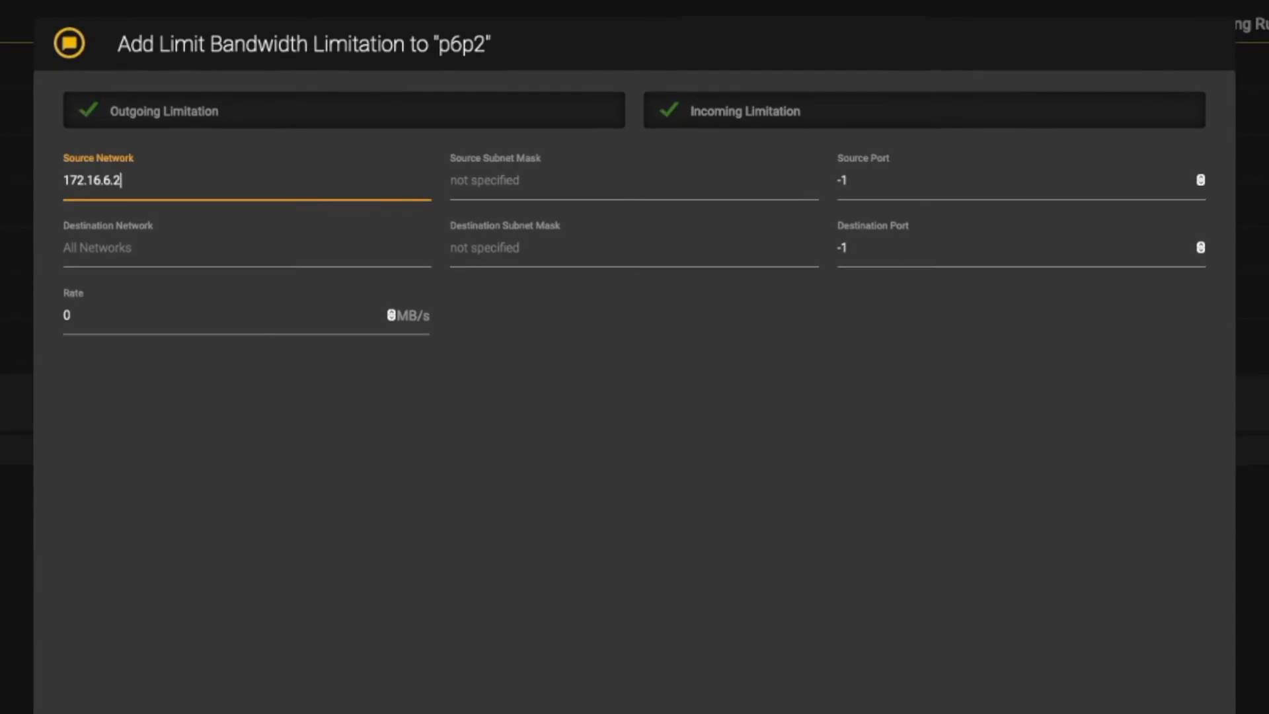
pyautogui.press('Tab')
pyautogui.press('Tab')
pyautogui.press('Tab')
pyautogui.write('172.16.6.20')
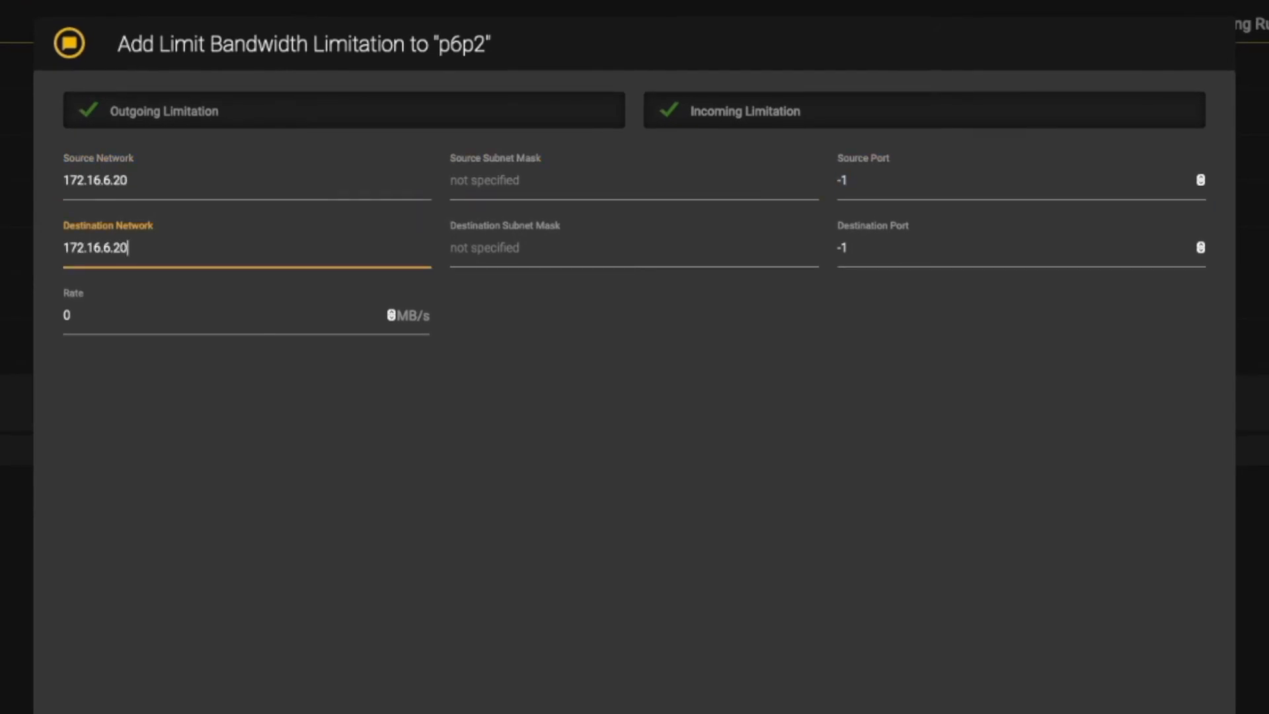
# Set the rate for the 172.16.6.20 rule to 200 MB/s and add the limitation
pyautogui.press('Tab')
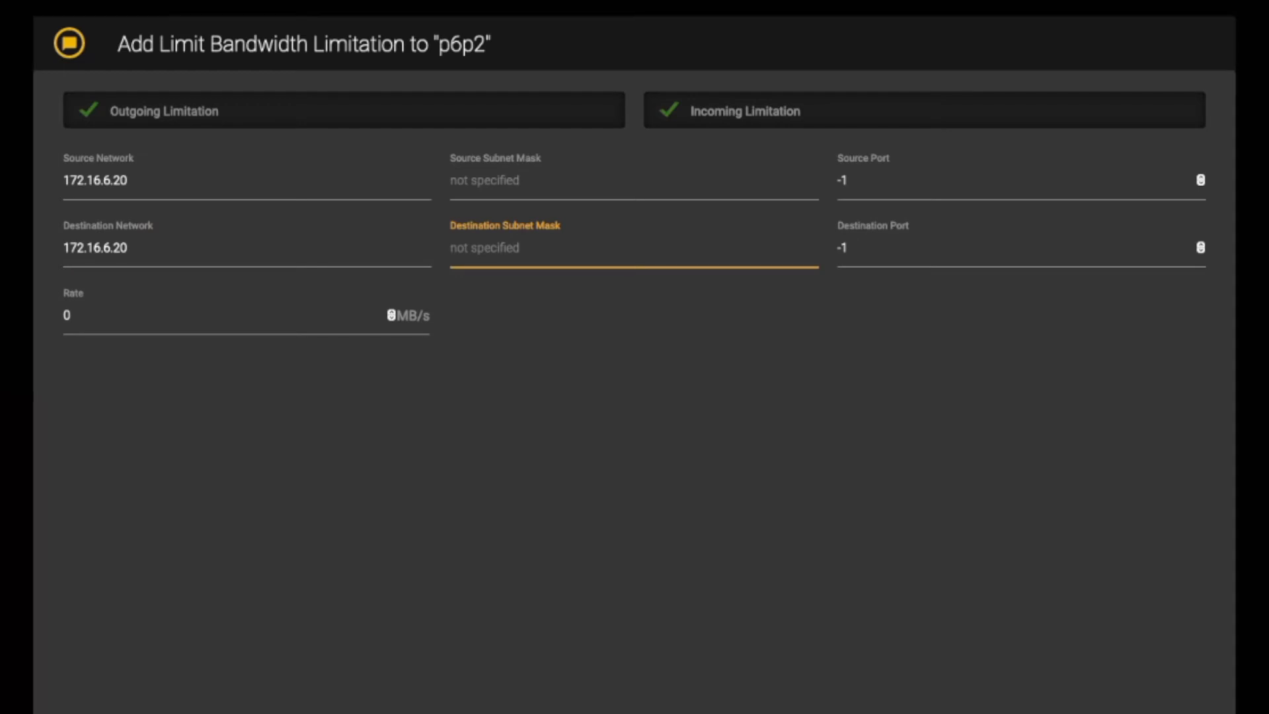
pyautogui.press('Tab')
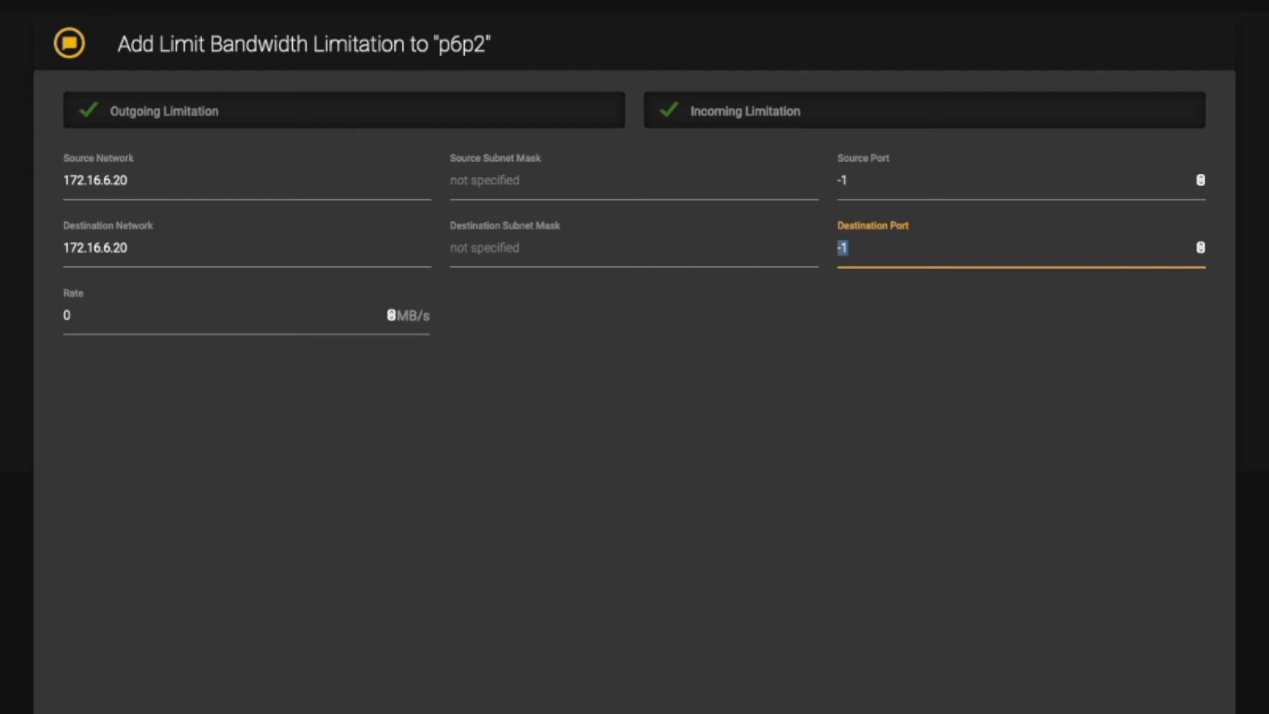
pyautogui.press('Tab')
pyautogui.write('200')
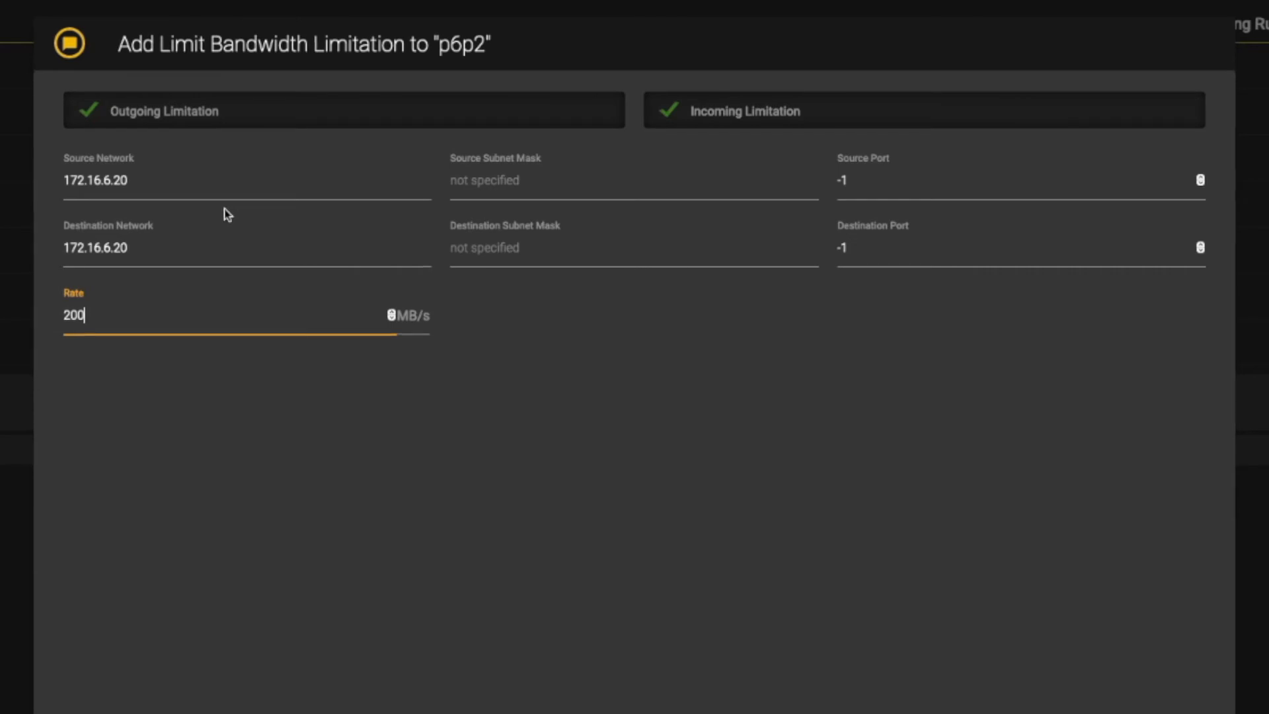
pyautogui.click(527, 405)
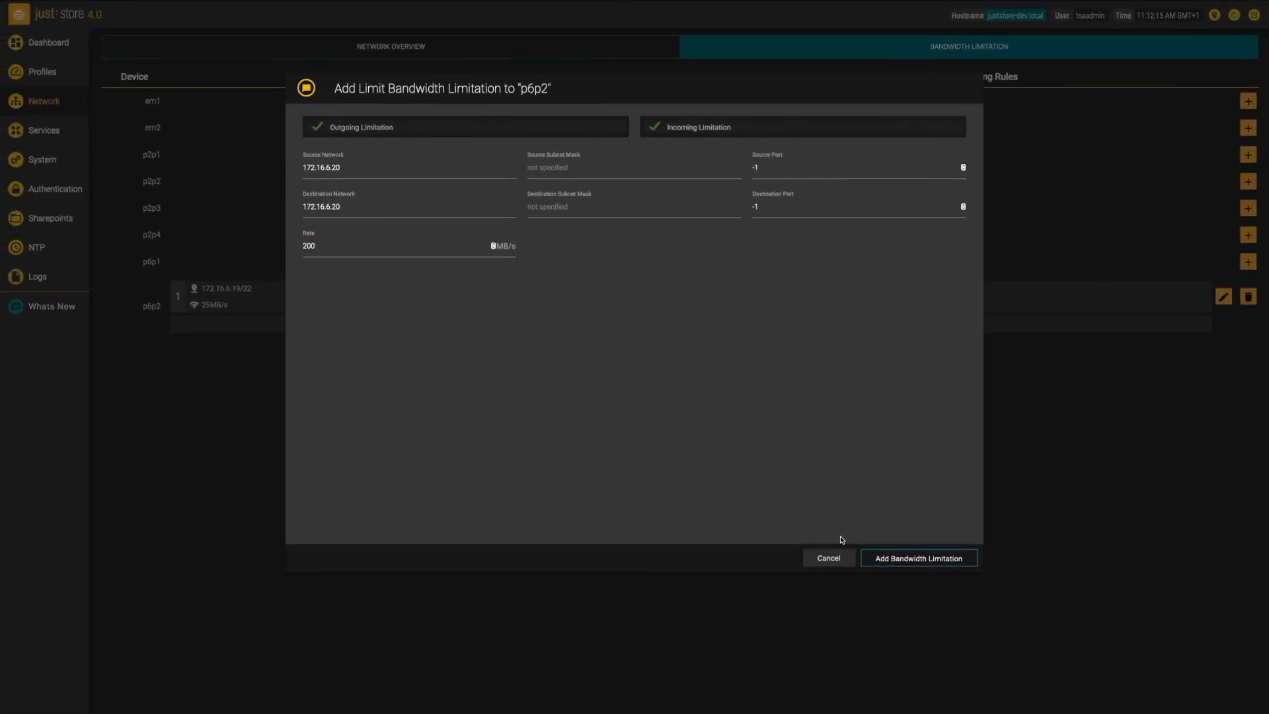
pyautogui.click(921, 561)
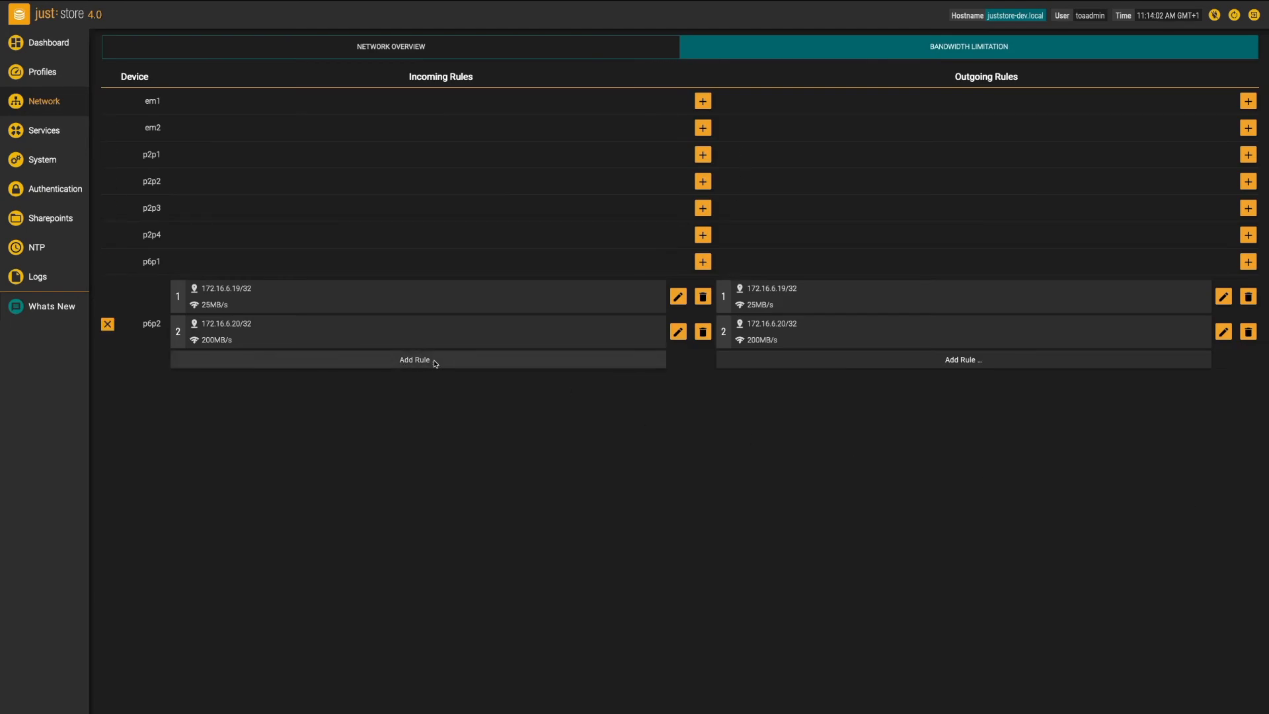
# Add a third p6p2 limitation for incoming and outgoing traffic, with source and destination network 172.16.6.21 and a rate of 25 MB/s
pyautogui.click(416, 360)
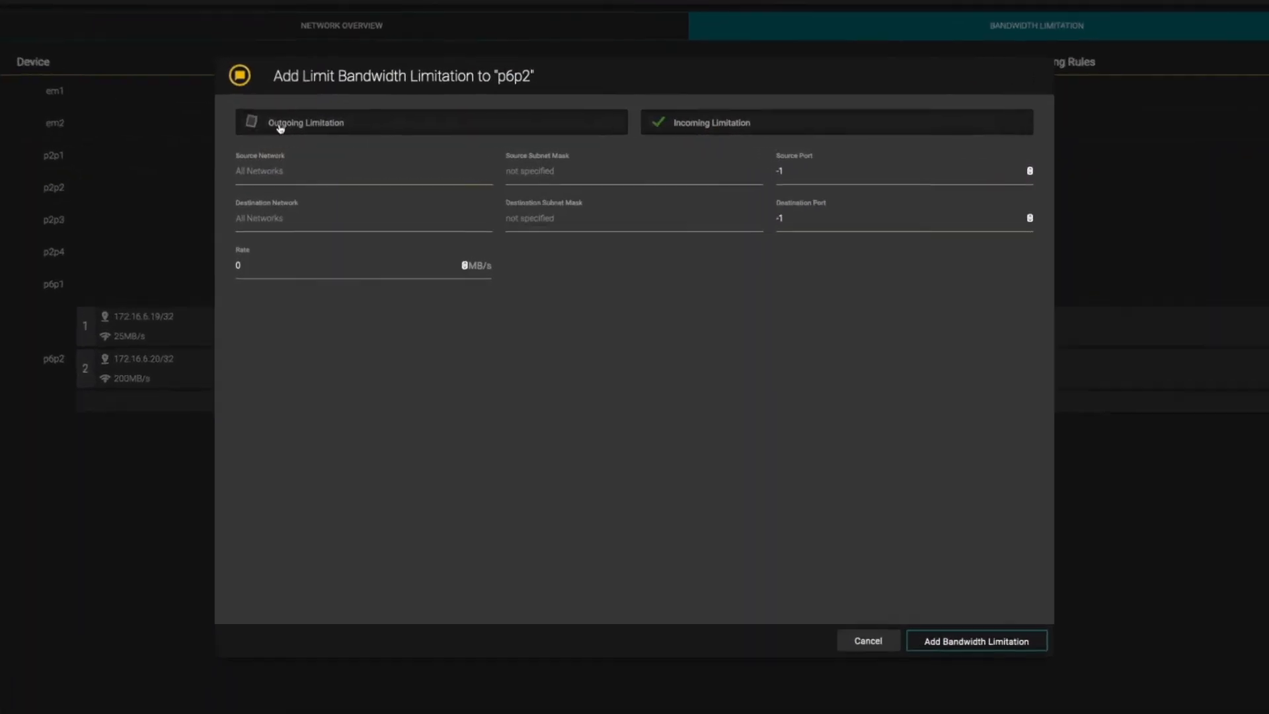
pyautogui.click(281, 127)
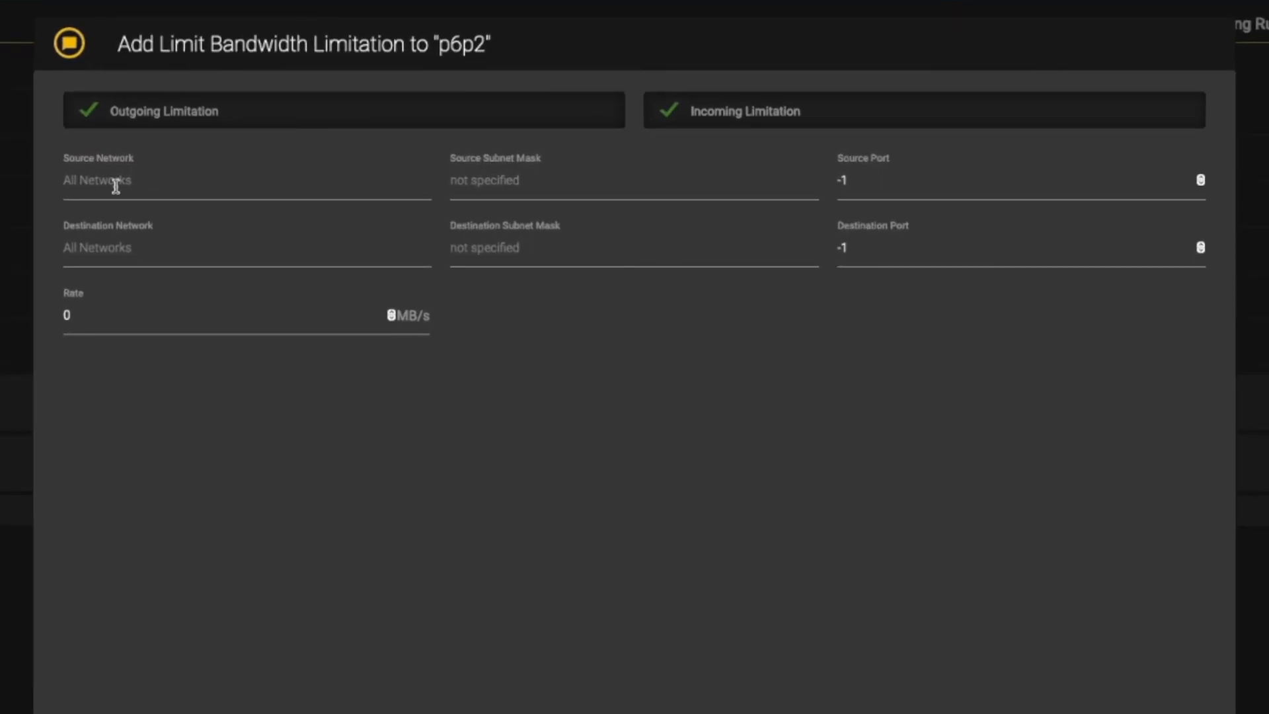
pyautogui.click(628, 244)
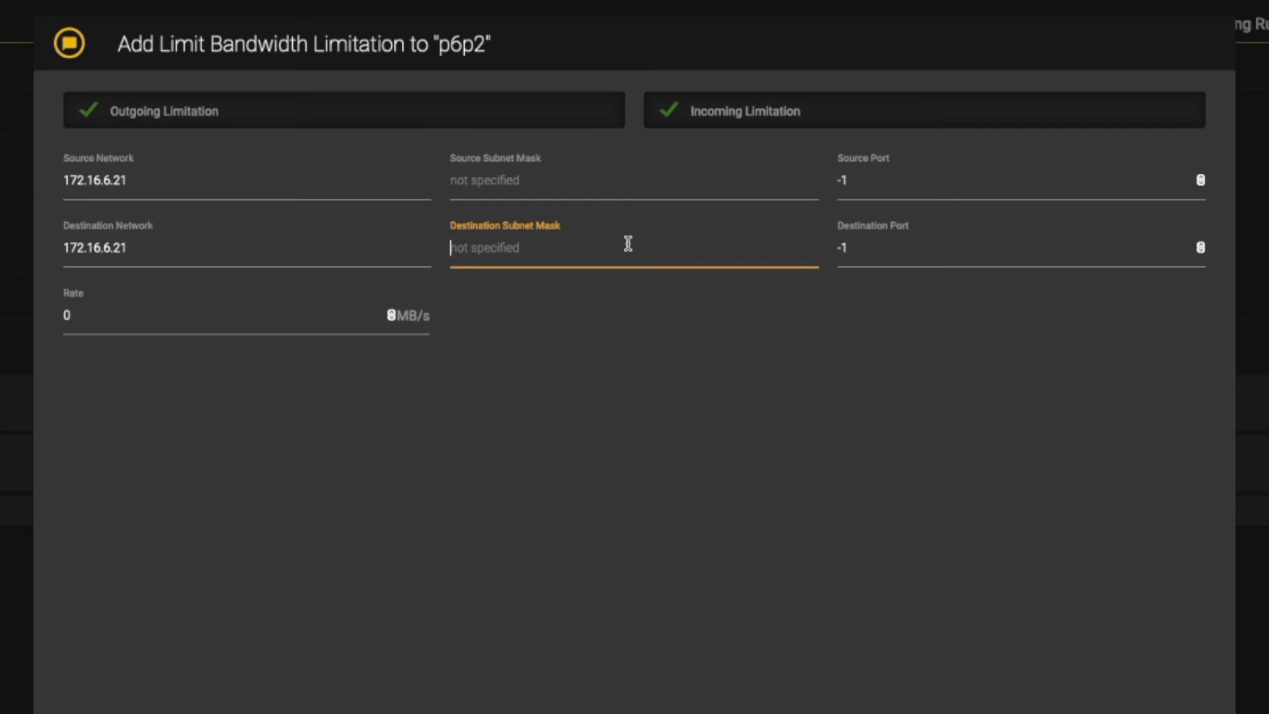
pyautogui.press('Tab')
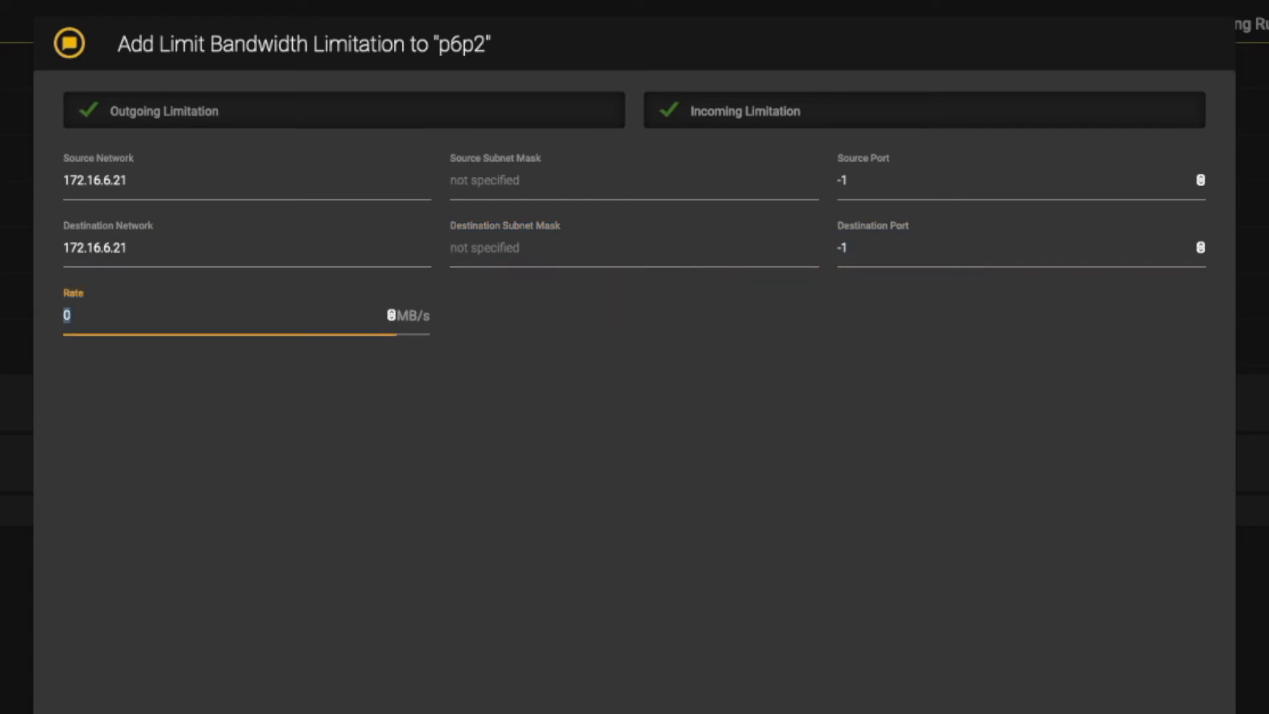
pyautogui.write('25')
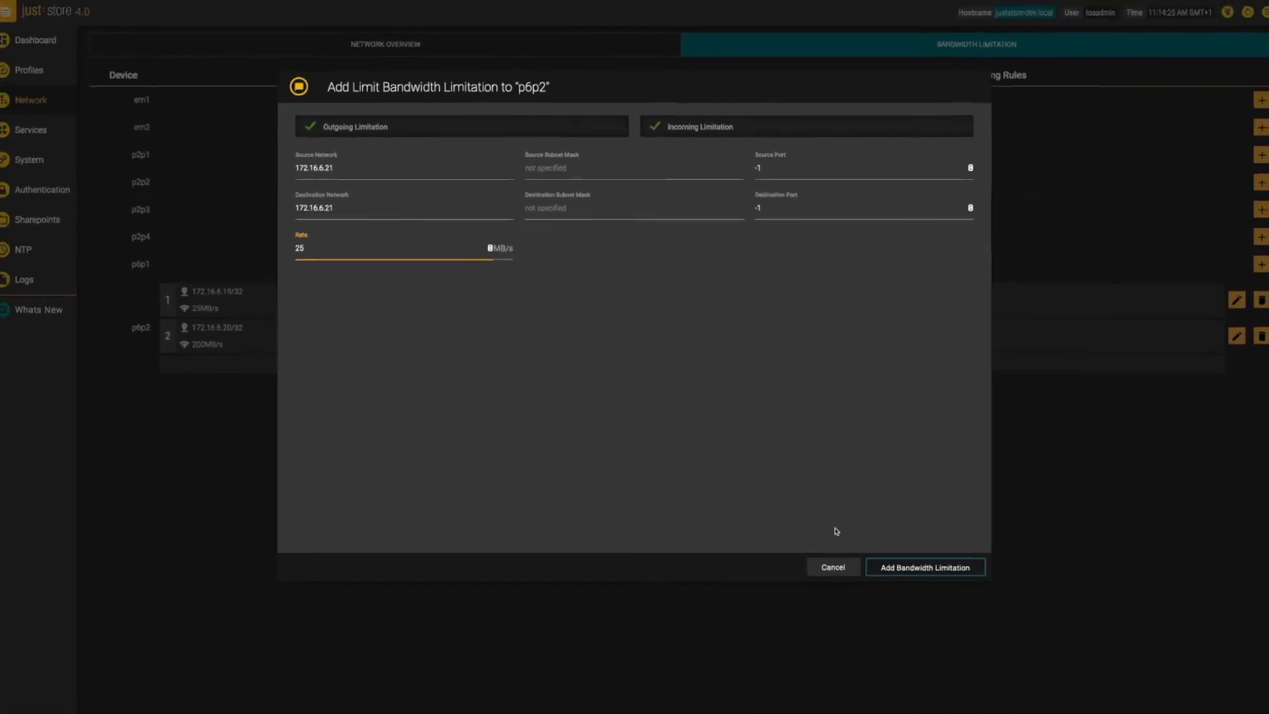
pyautogui.click(937, 558)
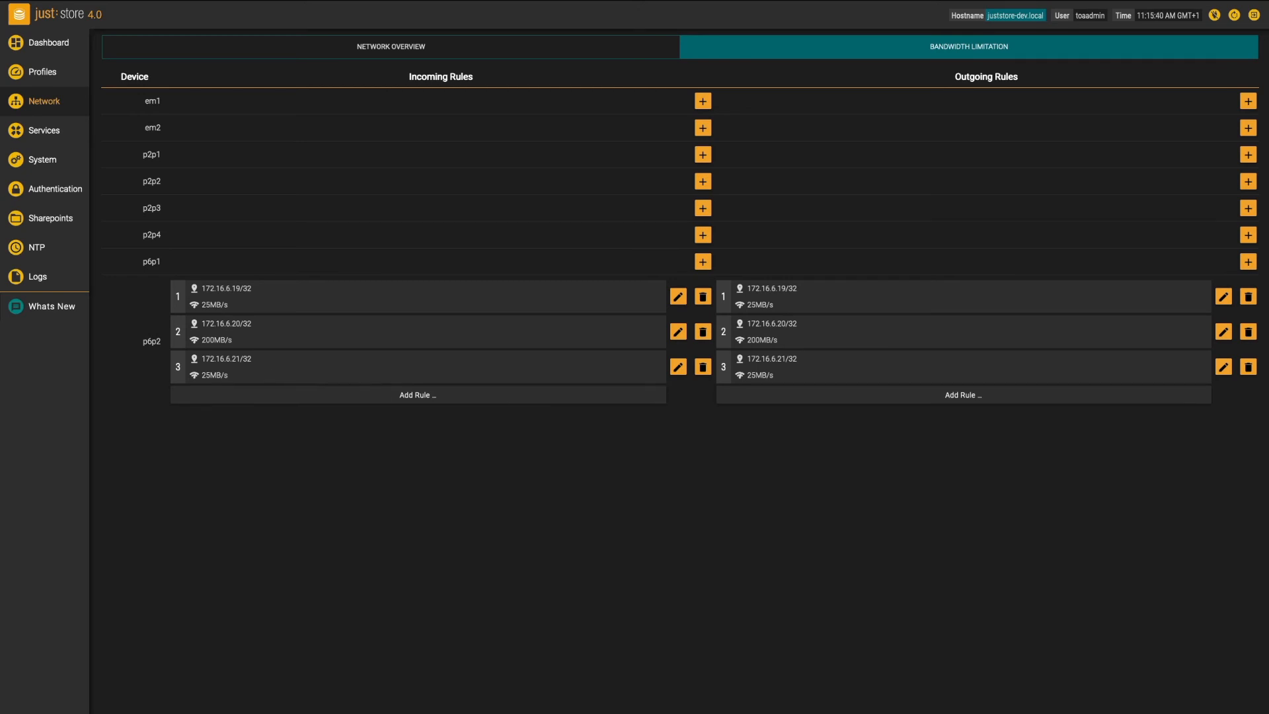
# Start a fourth p6p2 rule for incoming and outgoing traffic, with source and destination network 172.16.6.22
pyautogui.click(316, 398)
pyautogui.click(353, 157)
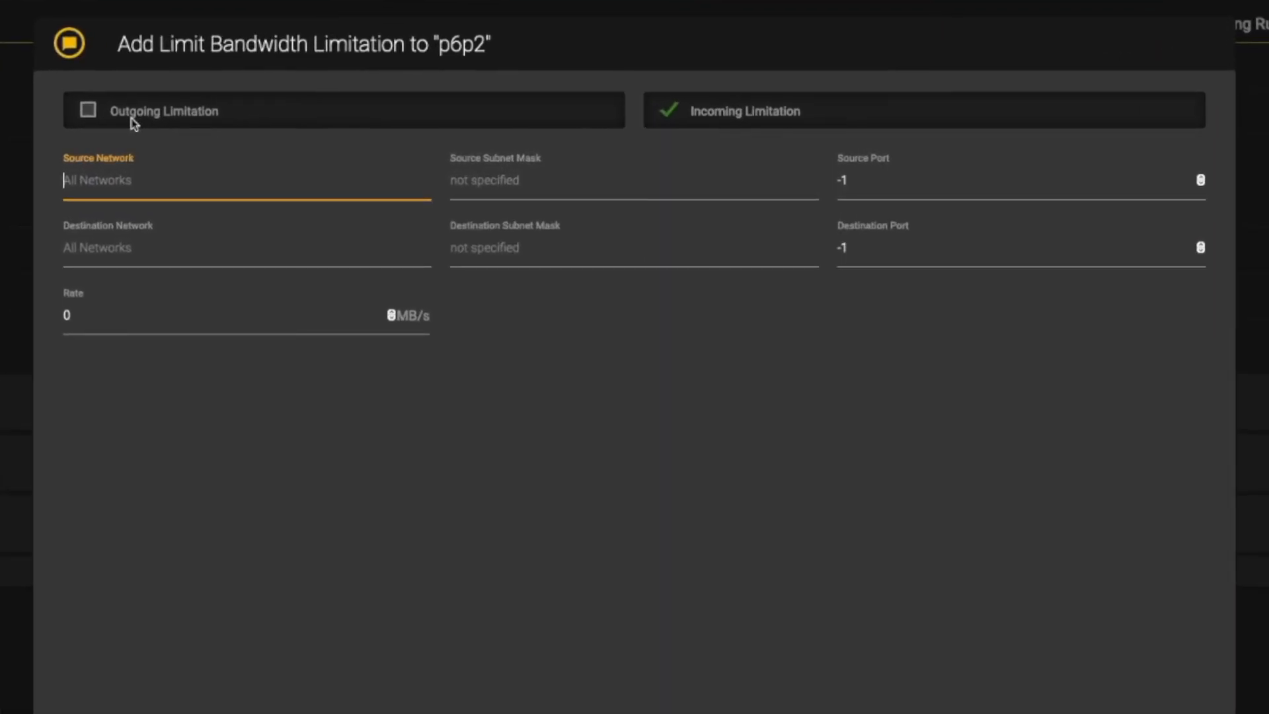
pyautogui.click(132, 110)
pyautogui.click(121, 178)
pyautogui.write('172.16.6.22')
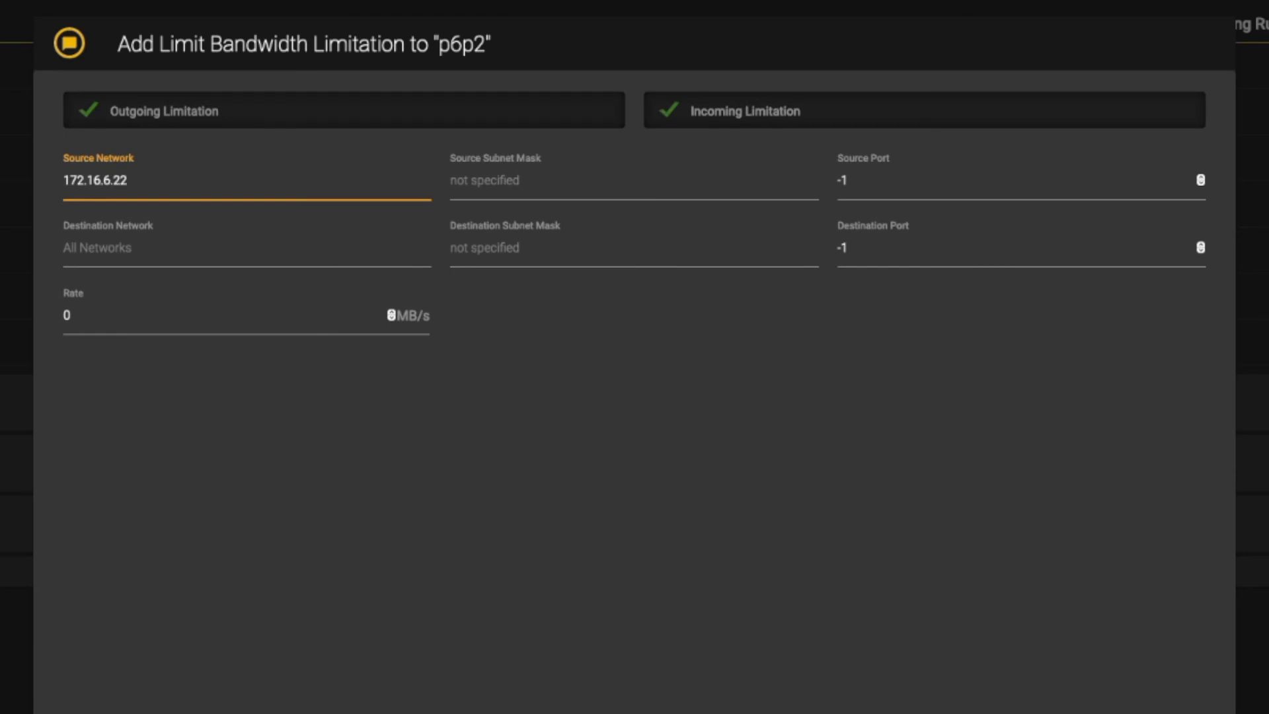
pyautogui.click(607, 178)
pyautogui.click(943, 173)
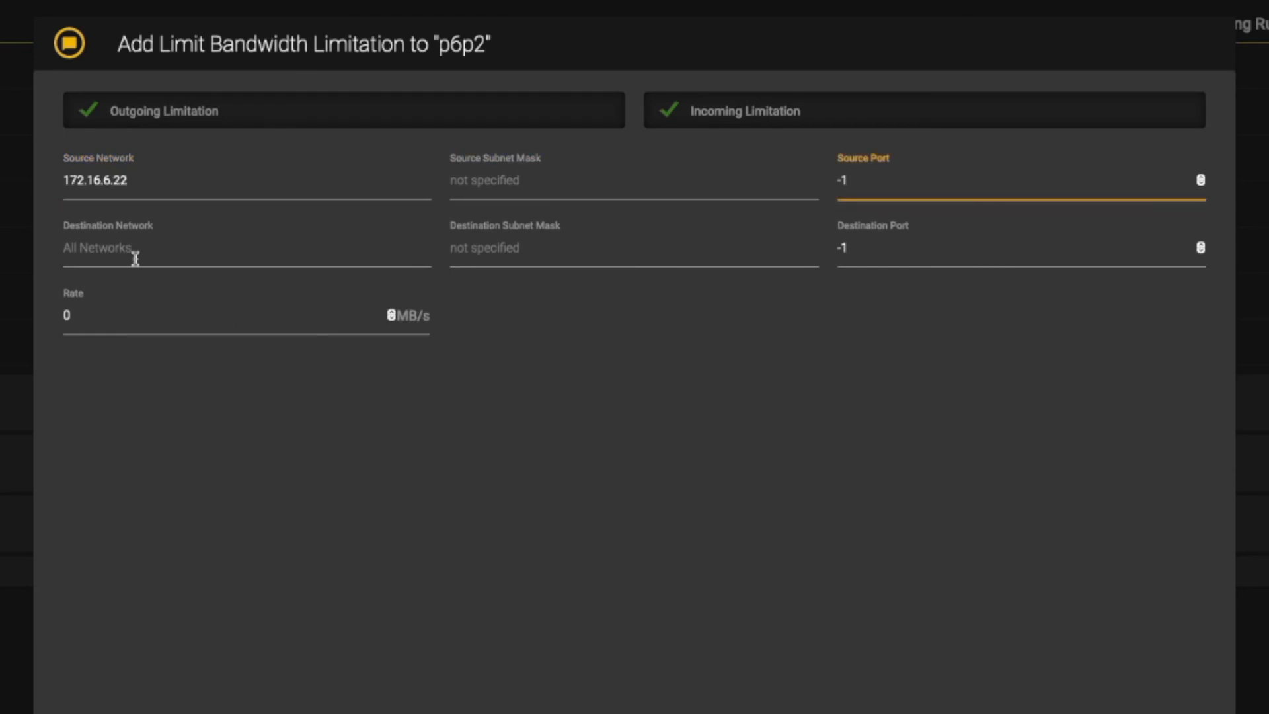
pyautogui.click(135, 256)
pyautogui.write('172.16.6.22')
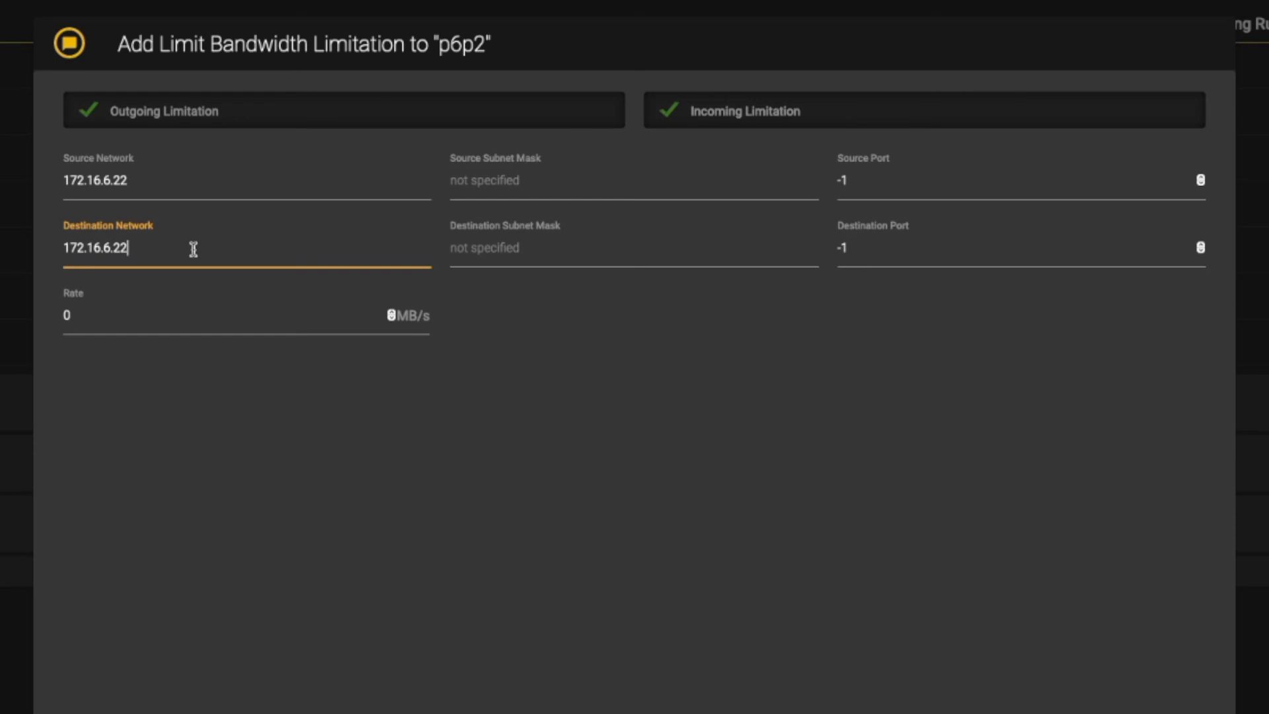
# Set the rate for the 172.16.6.22 rule to 500 MB/s and add the limitation
pyautogui.click(559, 253)
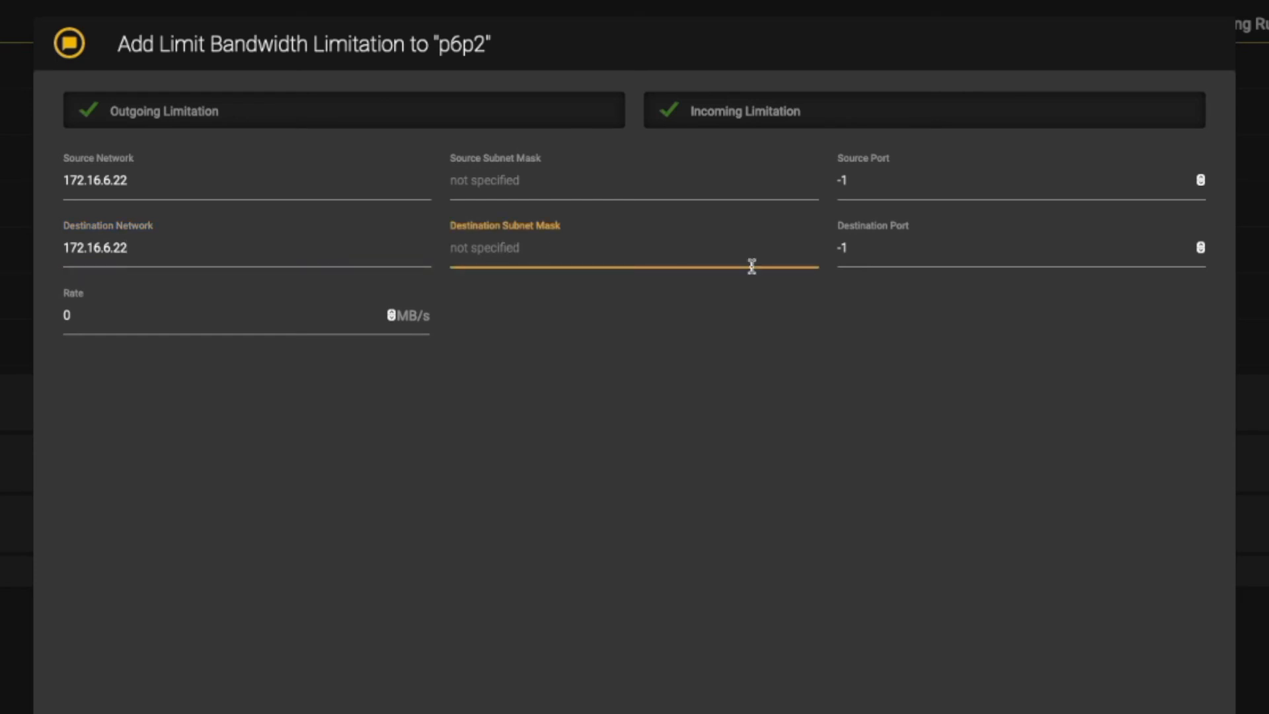
pyautogui.click(970, 247)
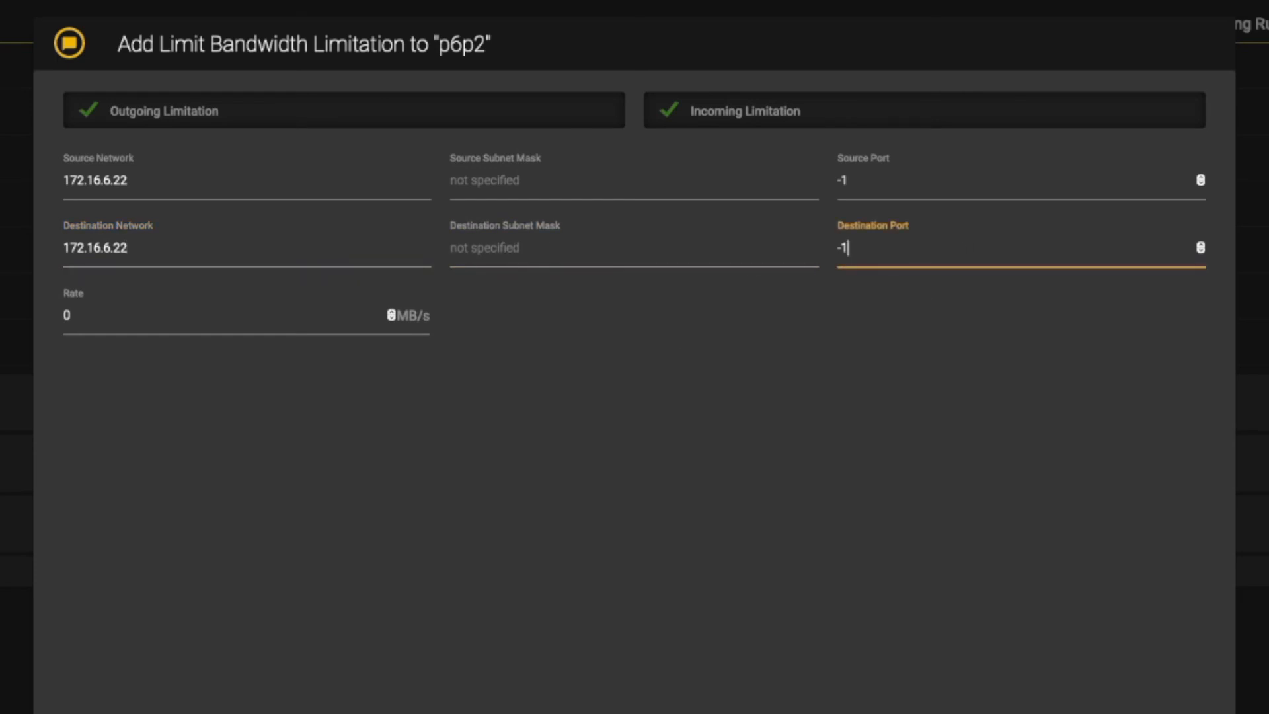
pyautogui.click(92, 316)
pyautogui.press('BackSpace')
pyautogui.write('500')
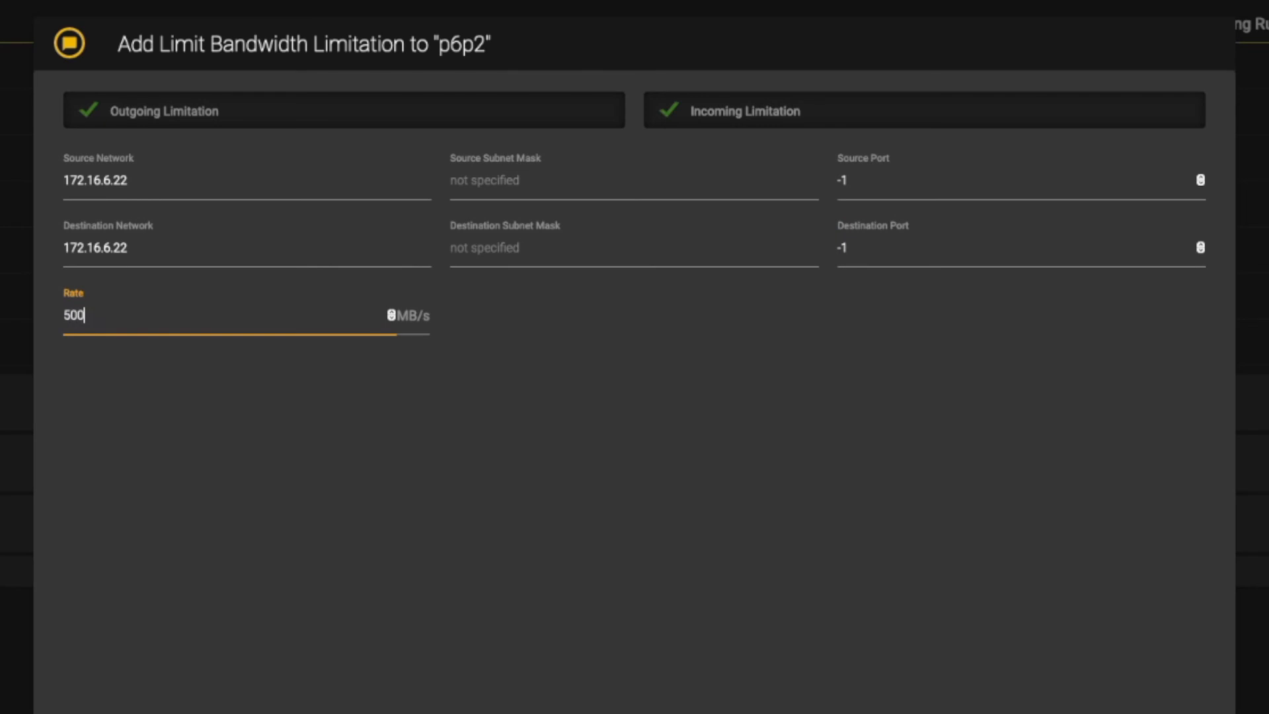
pyautogui.click(634, 710)
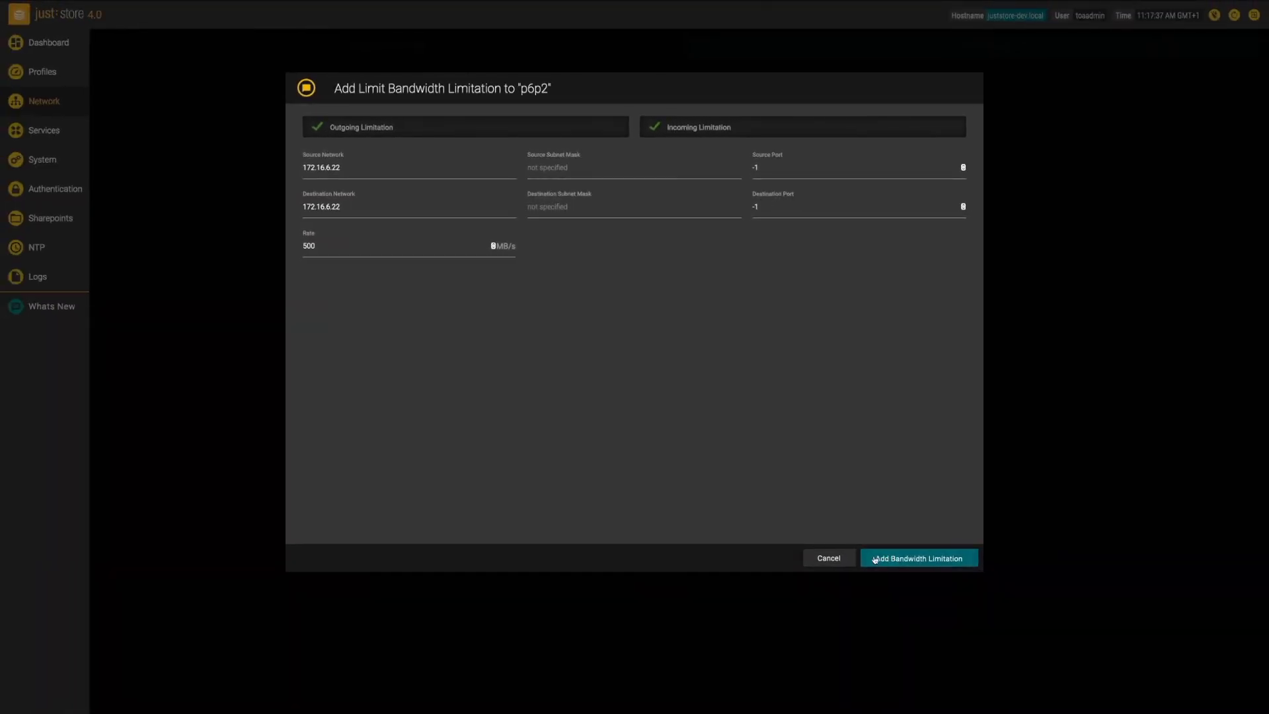
pyautogui.click(876, 559)
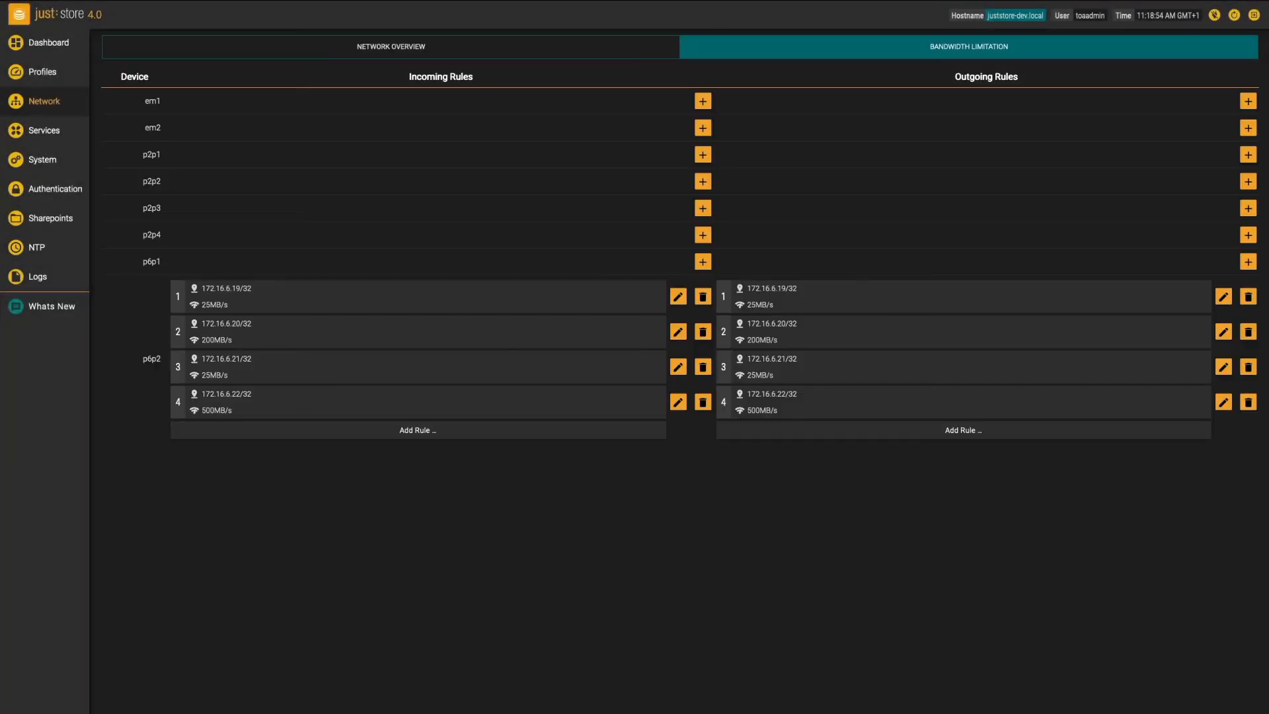